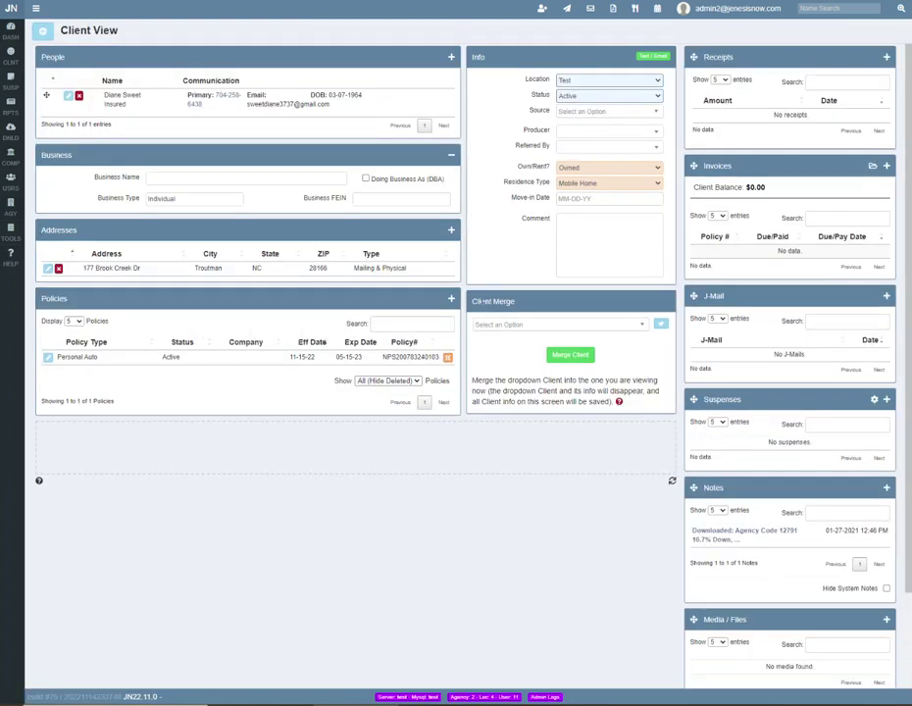
- Check the client's location and residence type in the client info, and choose Owned for Own/Rent
{"action": "left_click", "coordinate": [574, 82]}
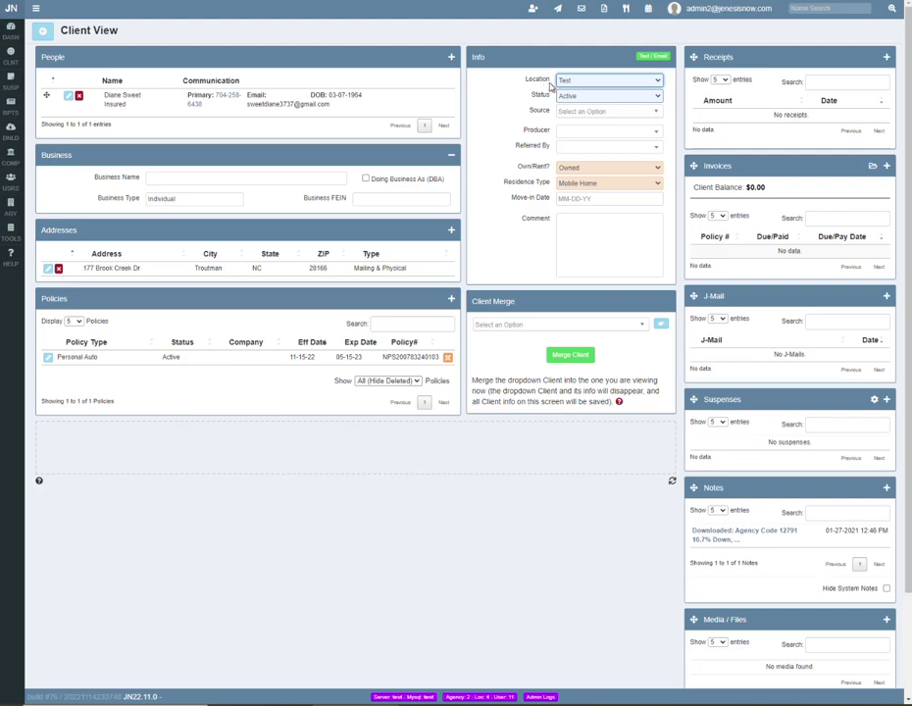
{"action": "left_click", "coordinate": [560, 85]}
{"action": "left_click", "coordinate": [501, 188]}
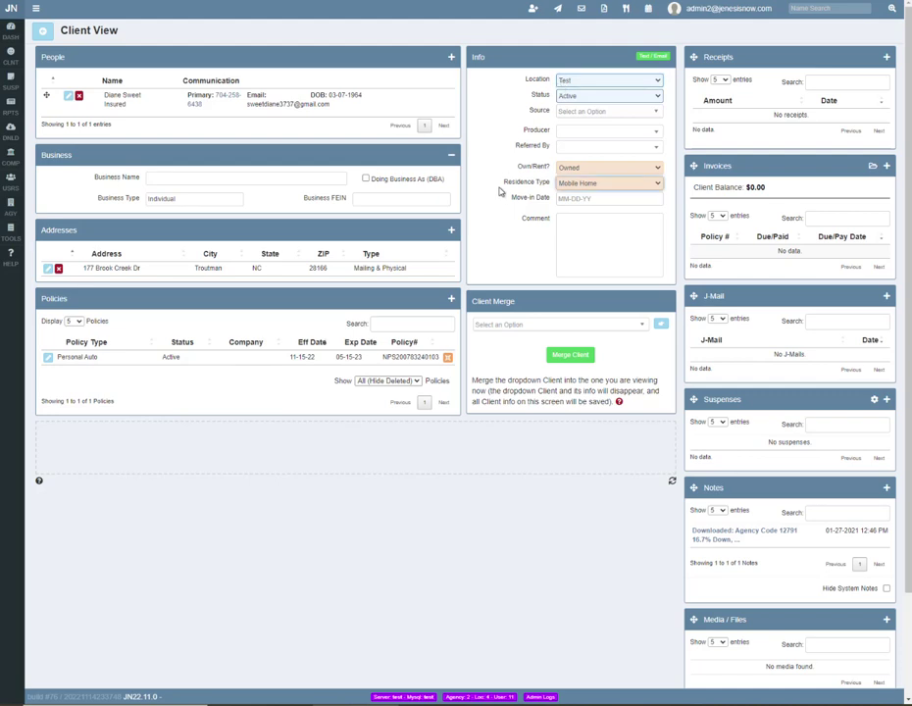
{"action": "left_click", "coordinate": [586, 172]}
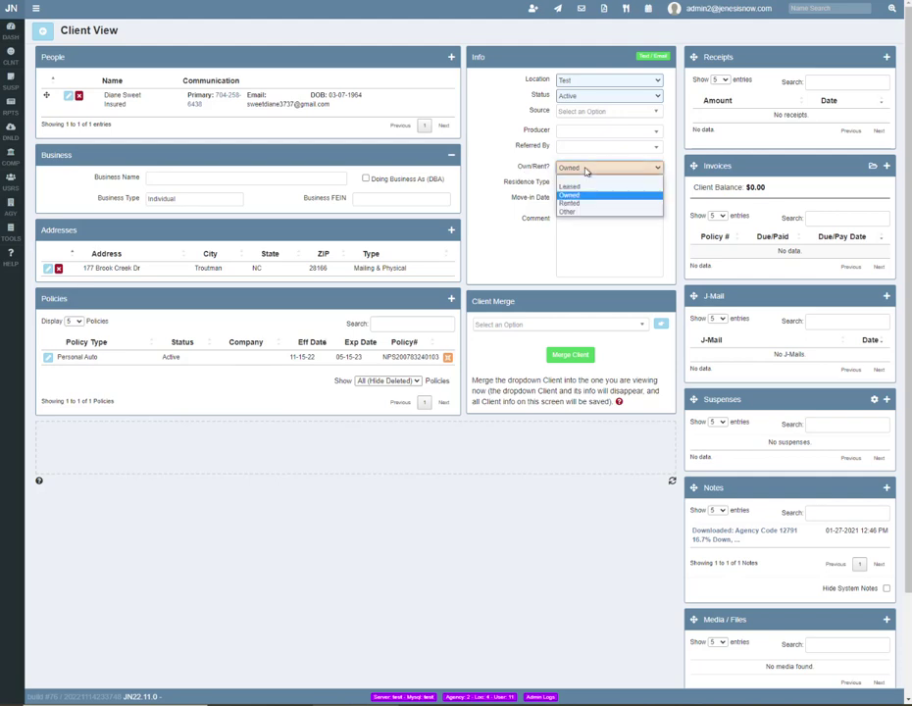
{"action": "left_click", "coordinate": [586, 194]}
- Open the client's Personal Auto policy and rate it in J-Rate with the Discovery carrier
{"action": "mouse_move", "coordinate": [66, 363]}
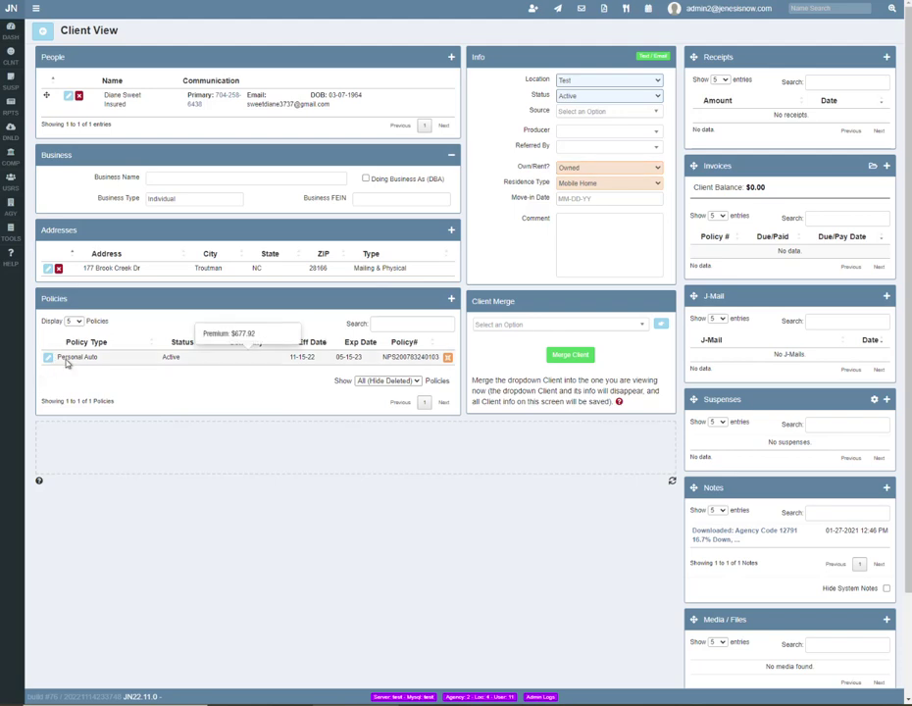
{"action": "left_click", "coordinate": [223, 357]}
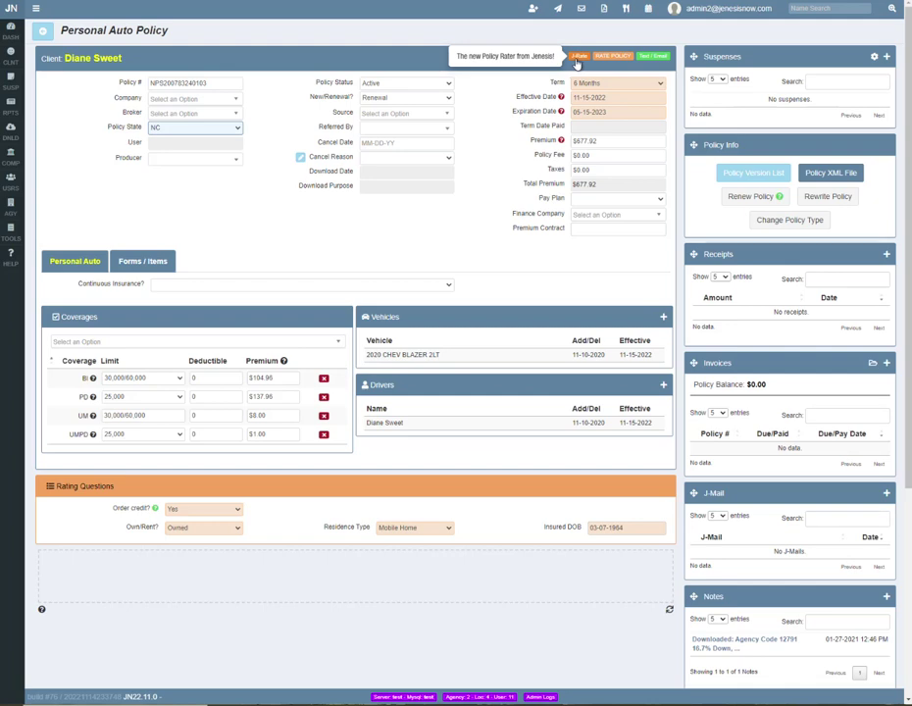
{"action": "left_click", "coordinate": [578, 57]}
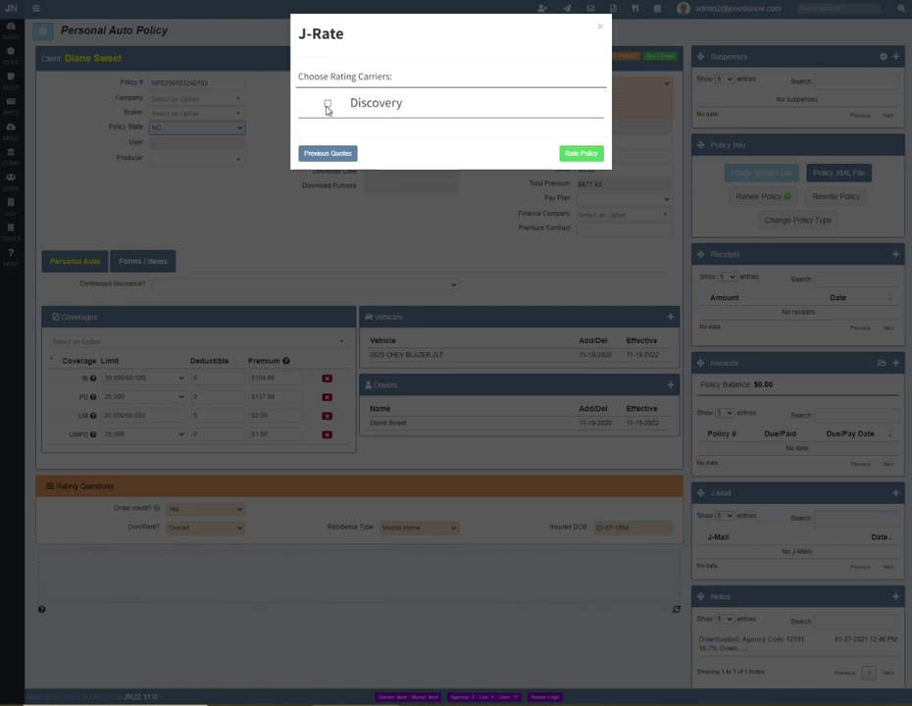
{"action": "left_click", "coordinate": [328, 105]}
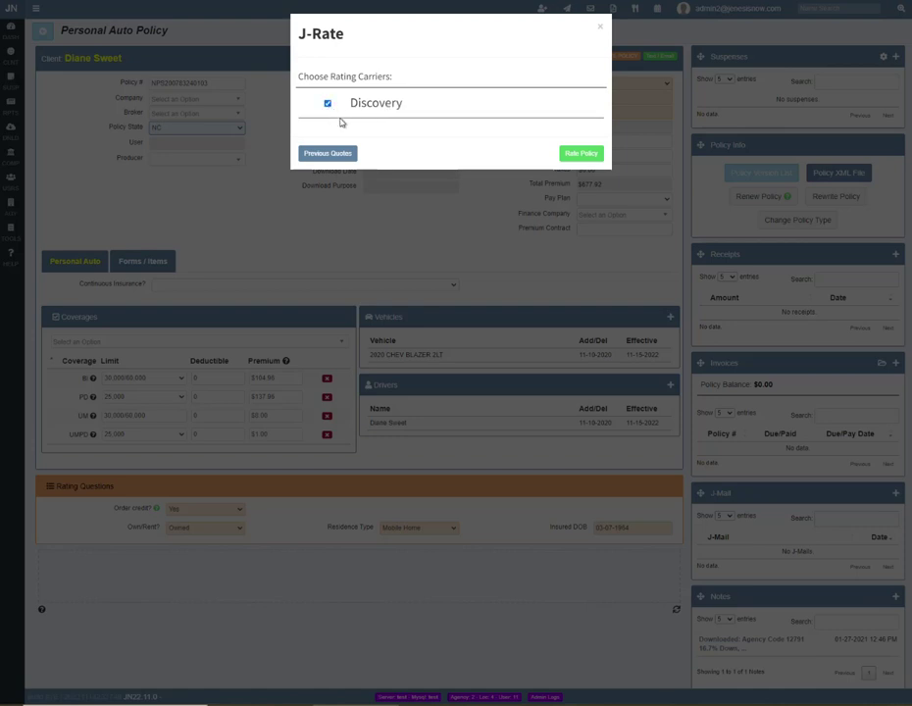
{"action": "left_click", "coordinate": [583, 155]}
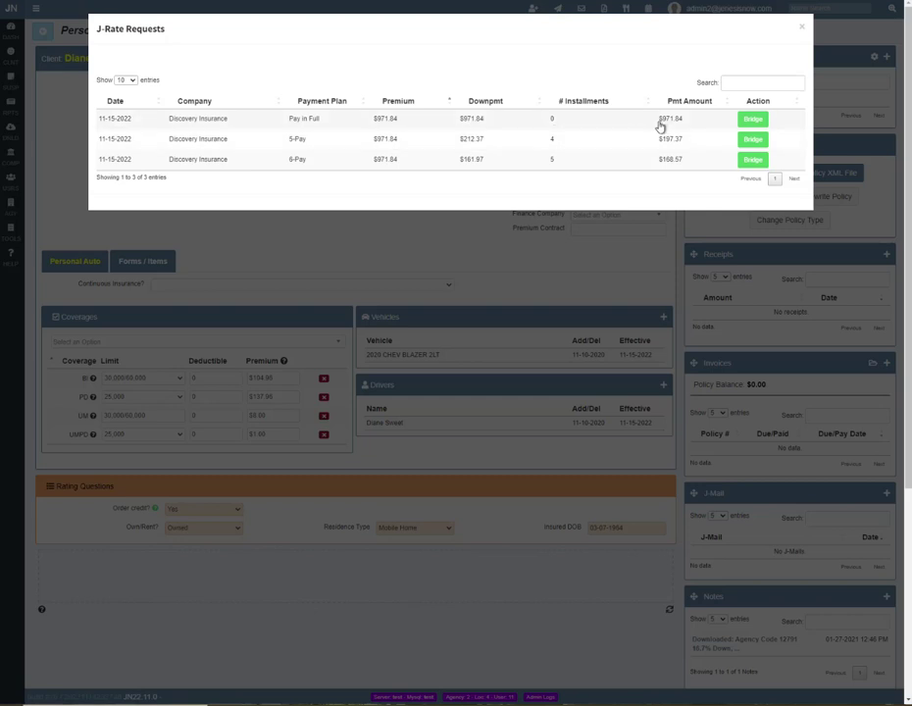
- Bridge the Discovery Insurance Pay in Full quote to the carrier and close the J-Rate requests
{"action": "left_click", "coordinate": [752, 122]}
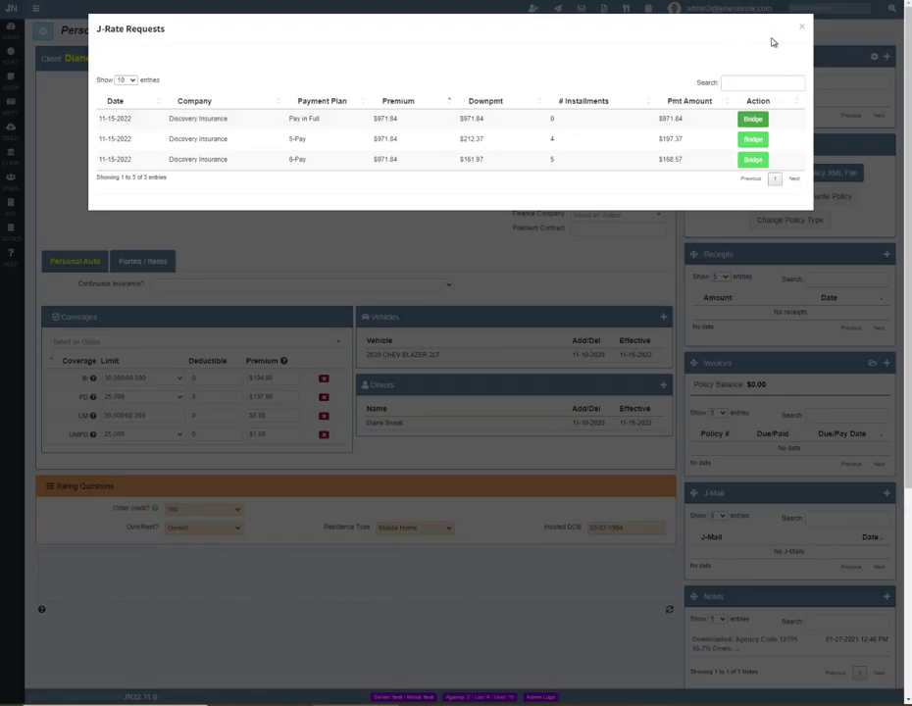
{"action": "left_click", "coordinate": [801, 28]}
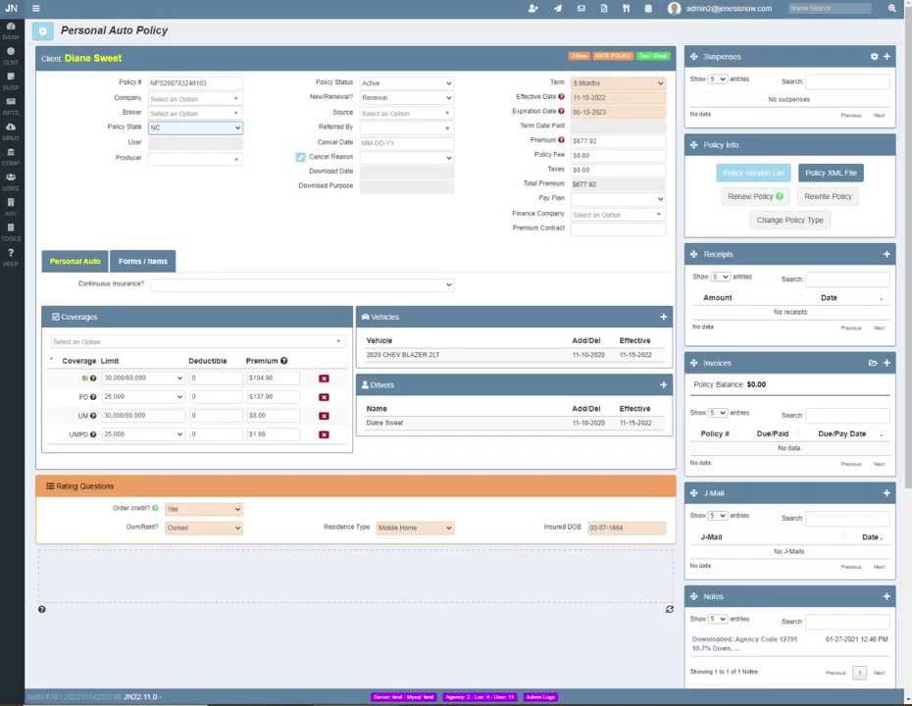
- Review the policy's previous J-Rate quotes and close the list
{"action": "left_click", "coordinate": [578, 58]}
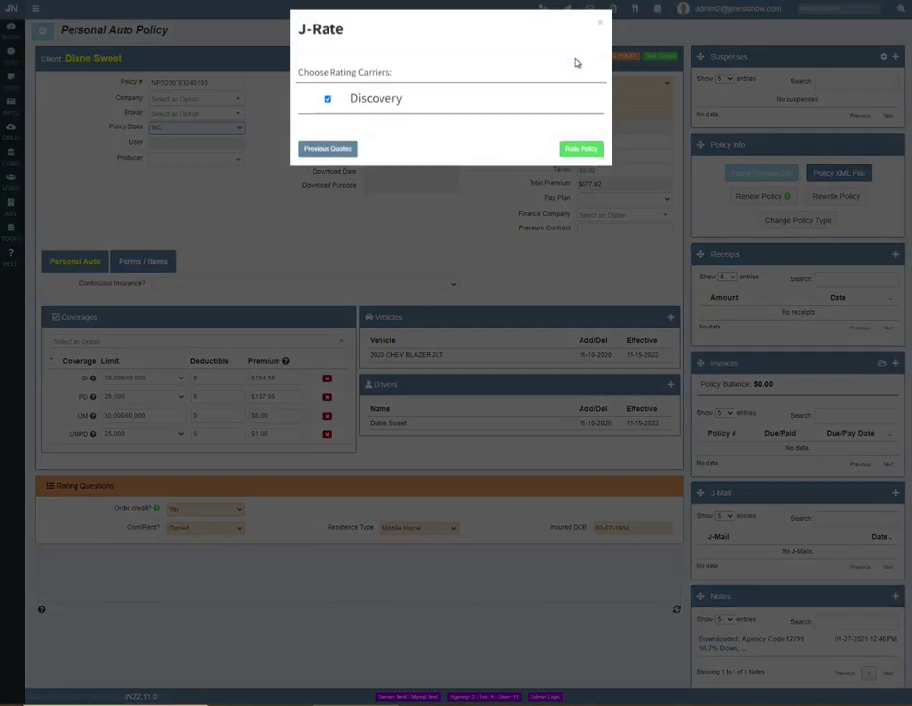
{"action": "left_click", "coordinate": [327, 154]}
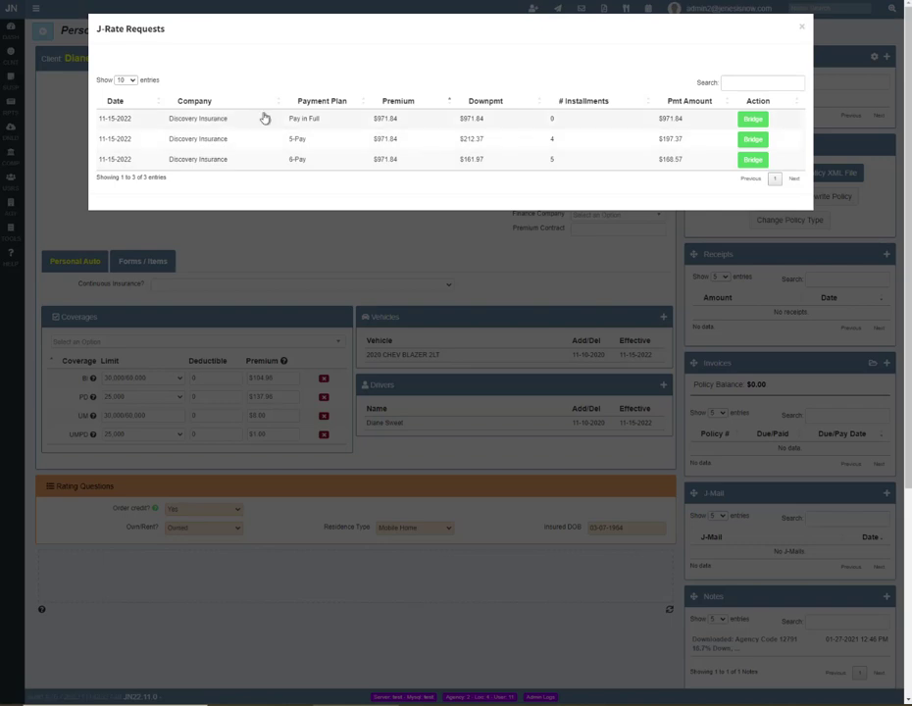
{"action": "left_click", "coordinate": [803, 29]}
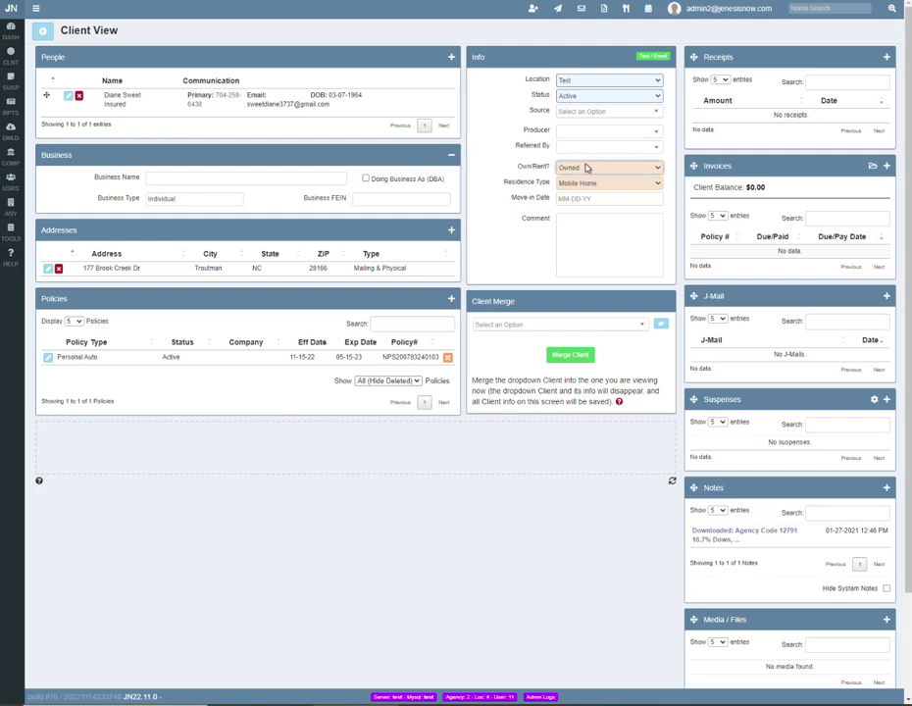
- Clear the Own/Rent and Residence Type values in the client info and save the client
{"action": "left_click", "coordinate": [585, 168]}
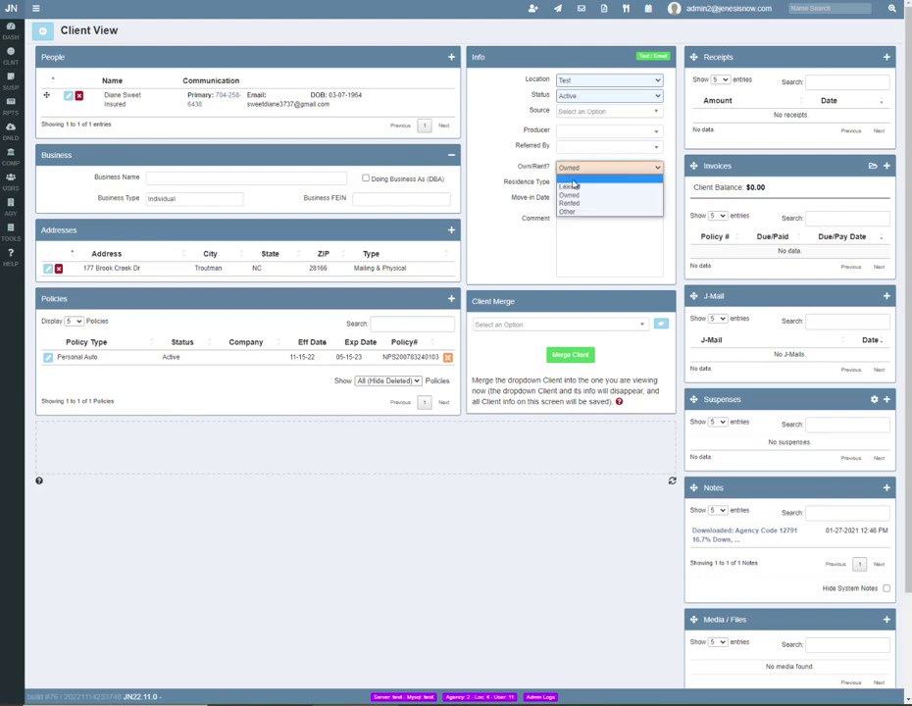
{"action": "left_click", "coordinate": [577, 177]}
{"action": "left_click", "coordinate": [574, 189]}
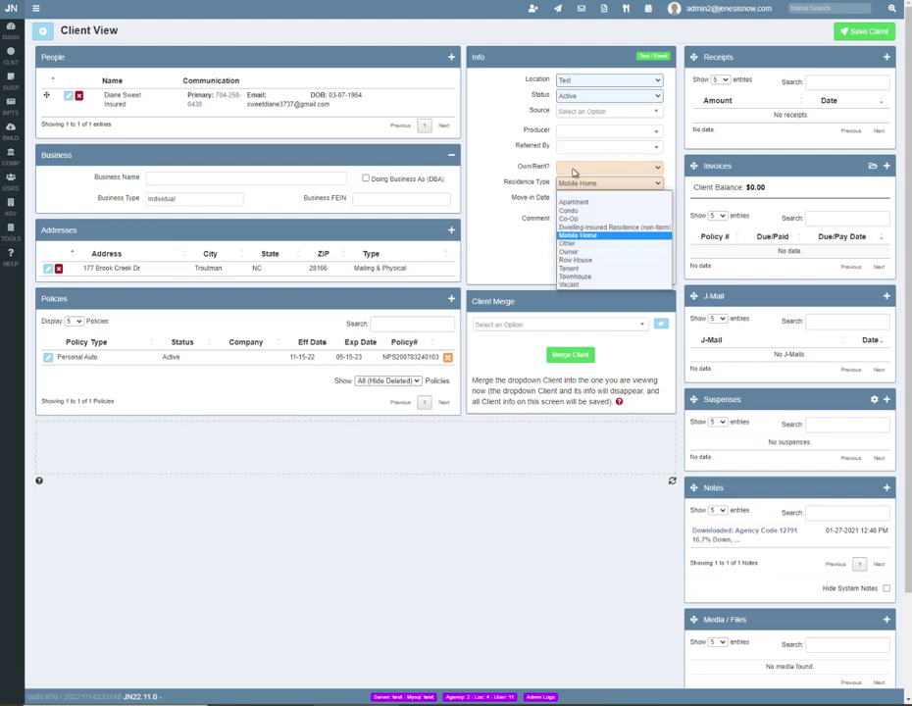
{"action": "left_click", "coordinate": [575, 191]}
{"action": "left_click", "coordinate": [861, 32]}
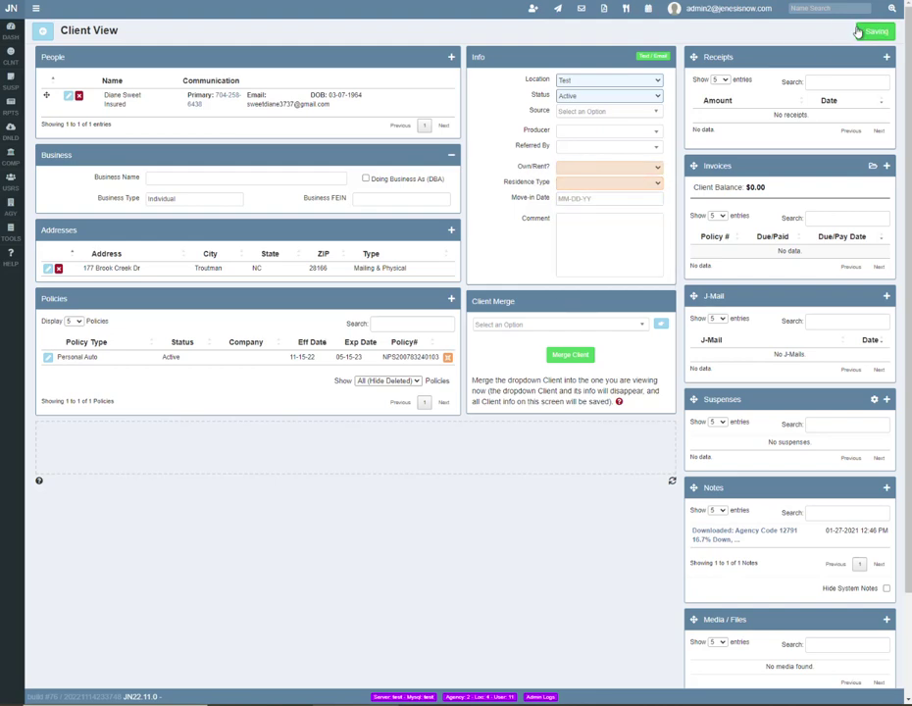
- Try to rate the Personal Auto policy in J-Rate with Own/Rent and Residence Type left blank
{"action": "left_click", "coordinate": [138, 358]}
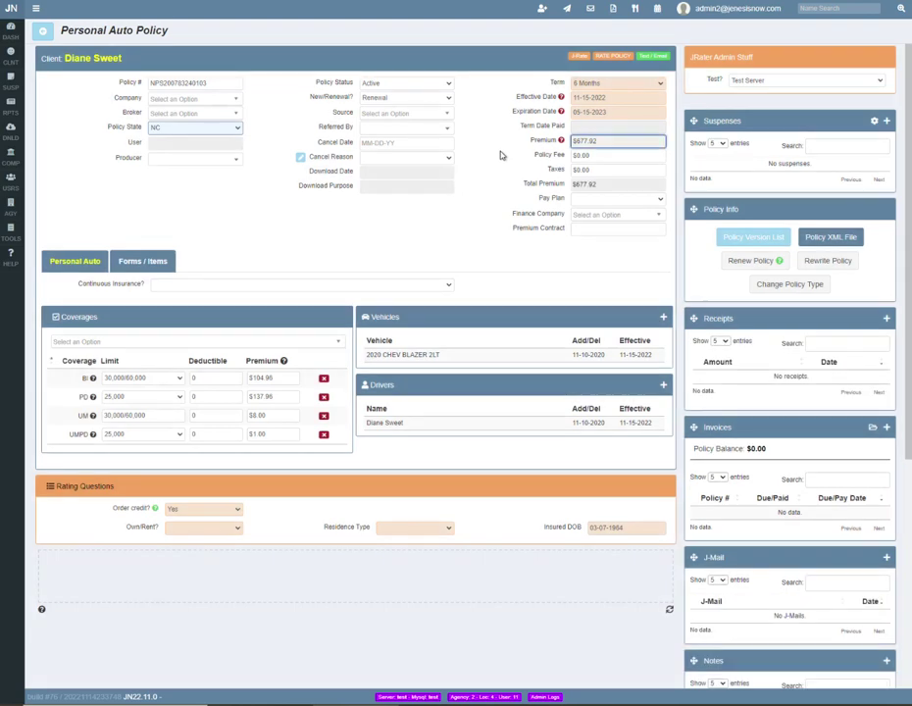
{"action": "left_click", "coordinate": [578, 58]}
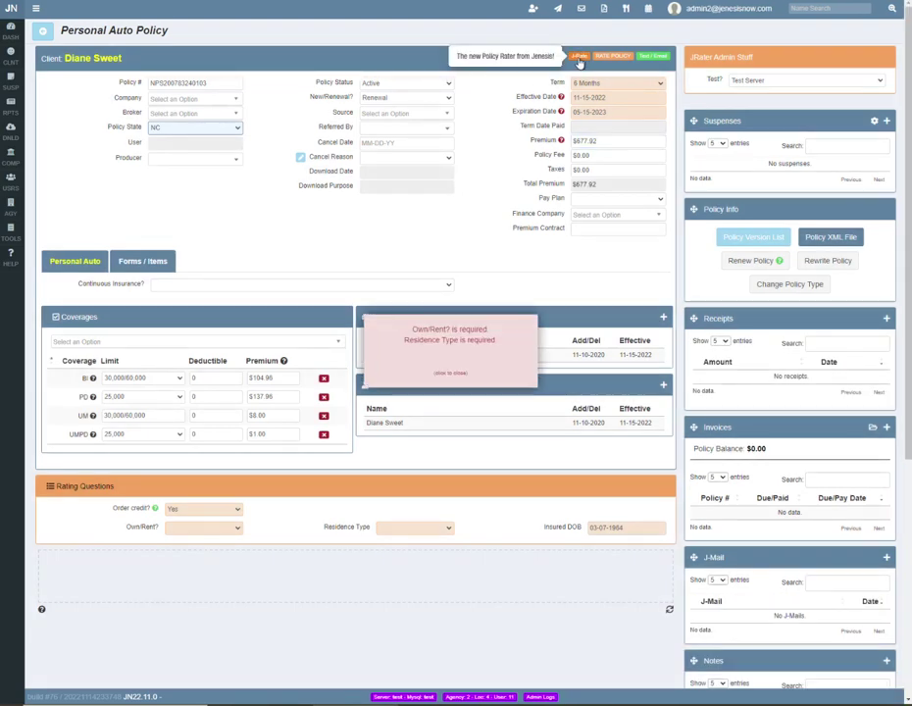
{"action": "left_click", "coordinate": [452, 373]}
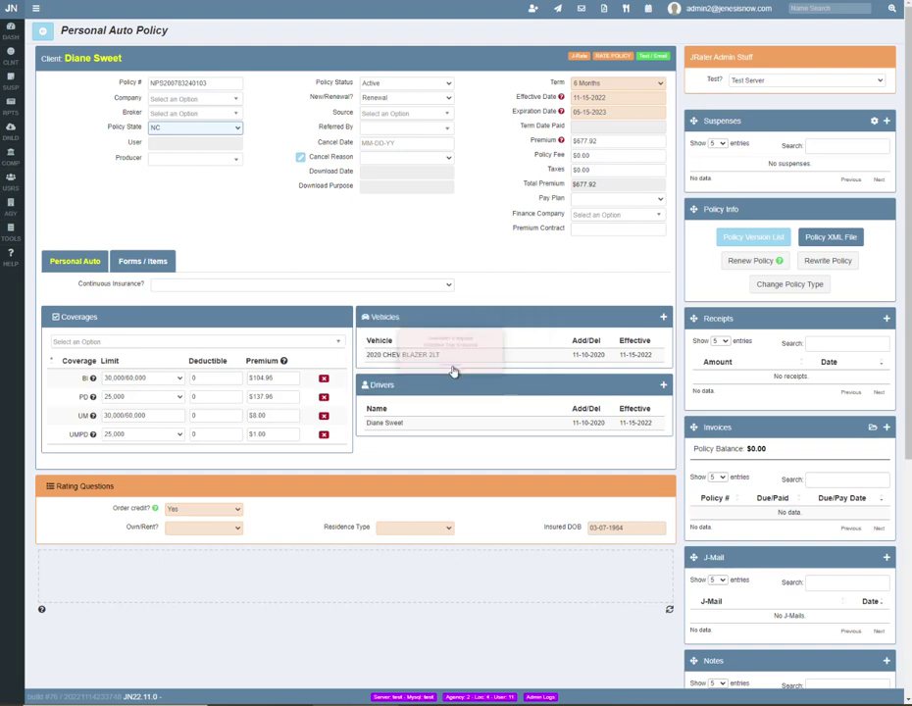
- Return to the client record, set Own/Rent to Owned and Residence Type to Mobile Home, and save the client
{"action": "left_click", "coordinate": [43, 38]}
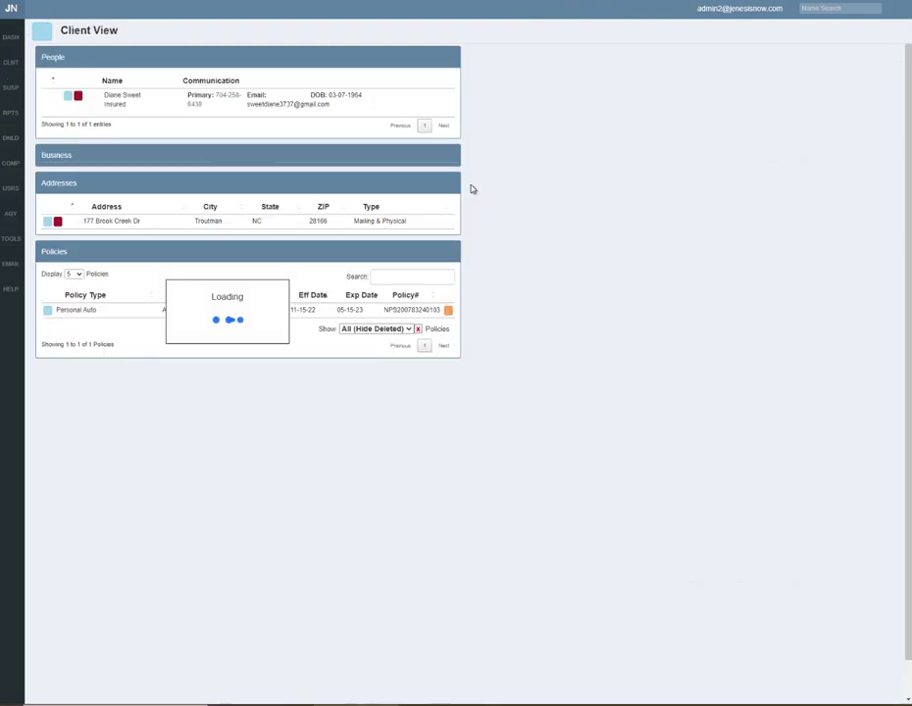
{"action": "left_click", "coordinate": [578, 168]}
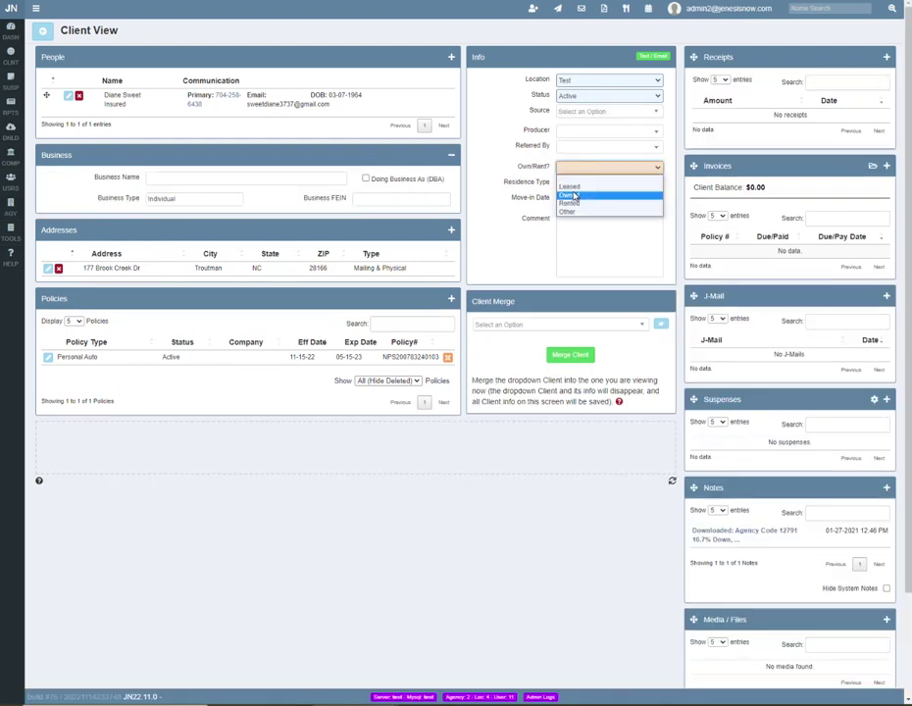
{"action": "left_click", "coordinate": [575, 195]}
{"action": "left_click", "coordinate": [606, 183]}
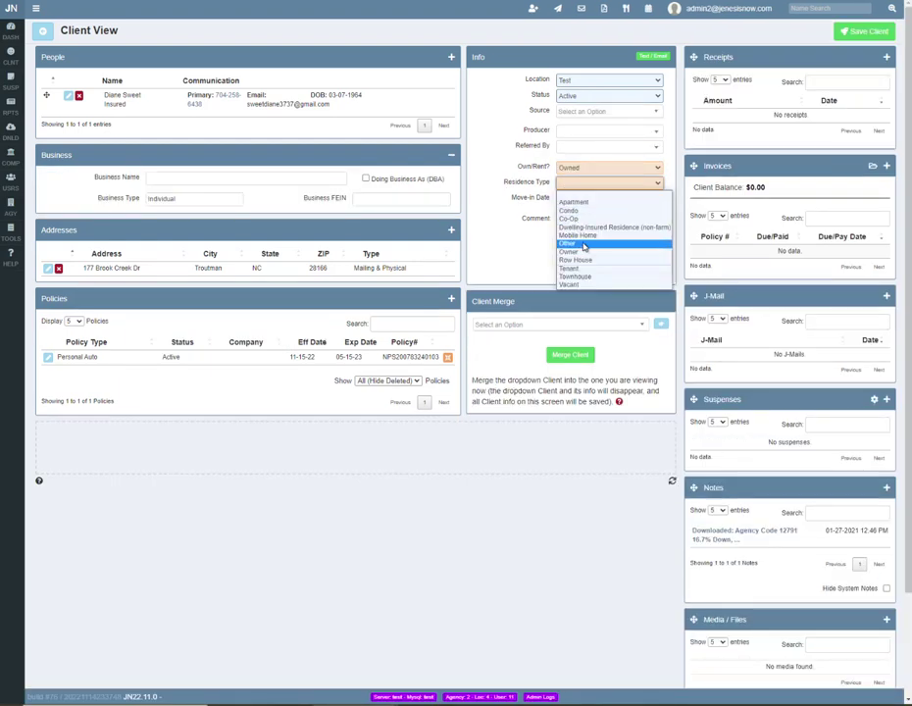
{"action": "left_click", "coordinate": [578, 235]}
{"action": "left_click", "coordinate": [863, 30]}
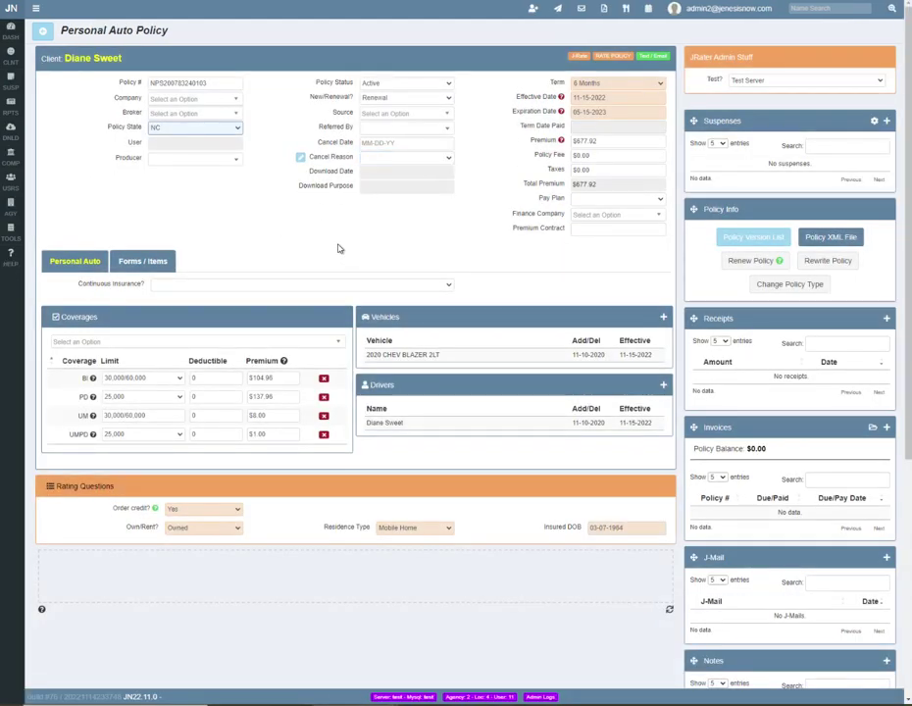
- Open the J-Rate carrier selection for the Personal Auto policy and close it without rating
{"action": "left_click", "coordinate": [579, 57]}
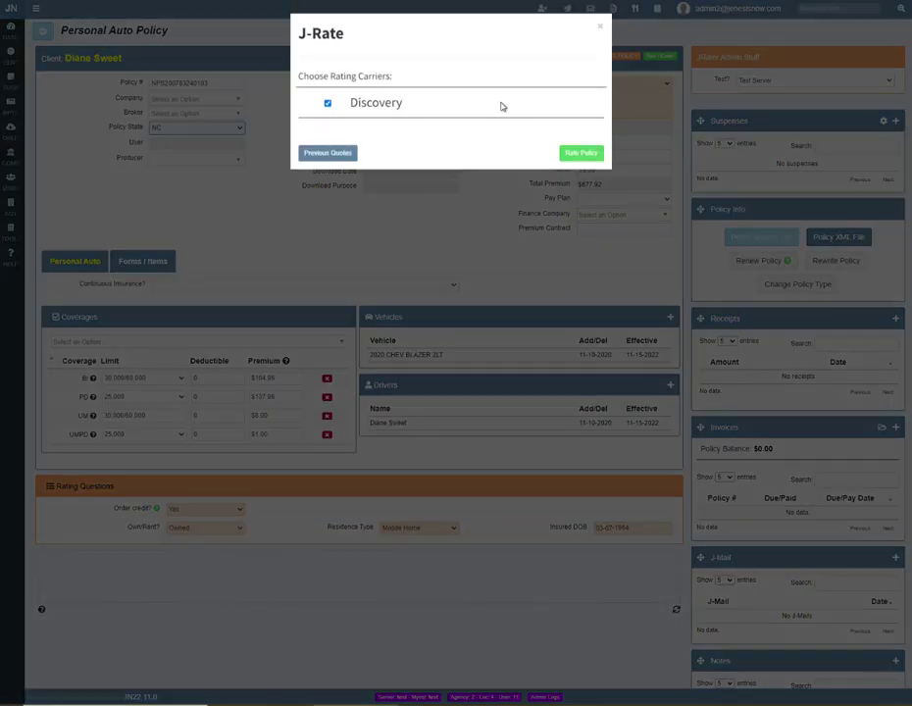
{"action": "left_click", "coordinate": [599, 32]}
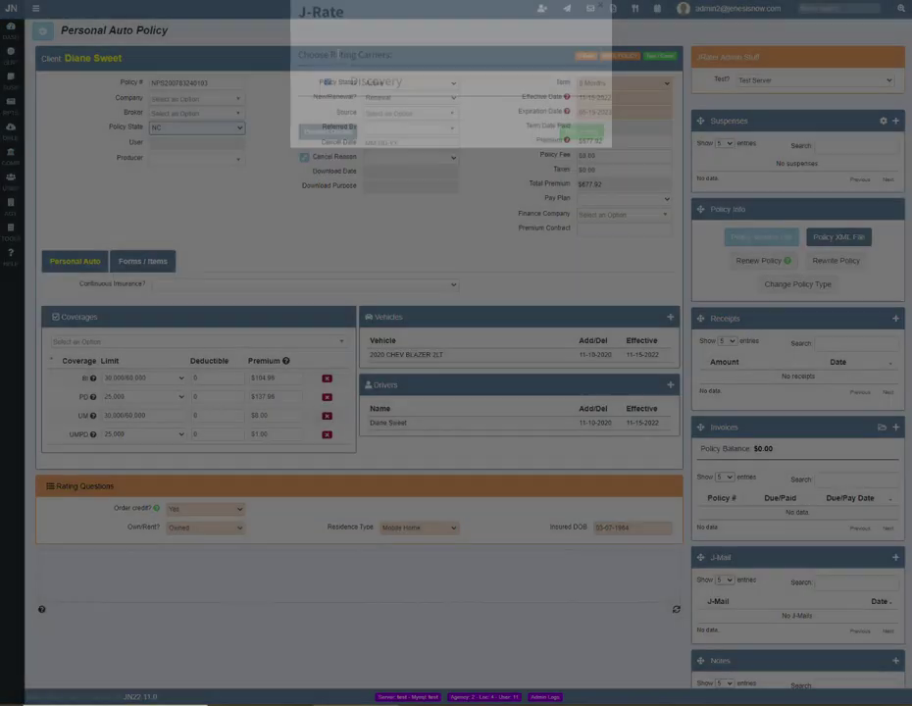
- Open the third last-viewed client's Personal Auto policy from the dashboard and rate it in J-Rate with Discovery
{"action": "left_click", "coordinate": [7, 27]}
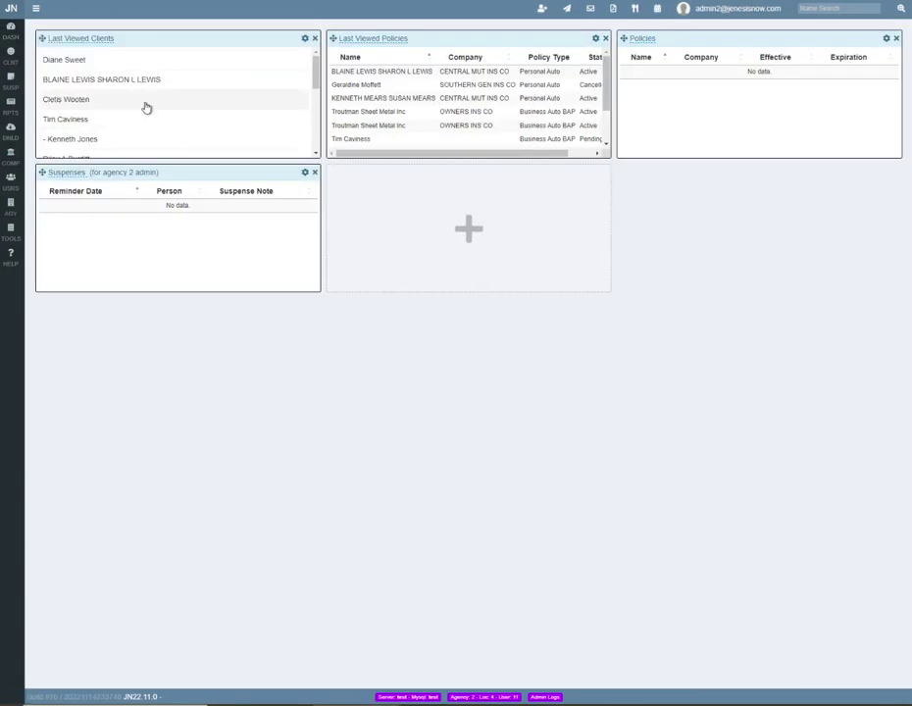
{"action": "left_click", "coordinate": [146, 108]}
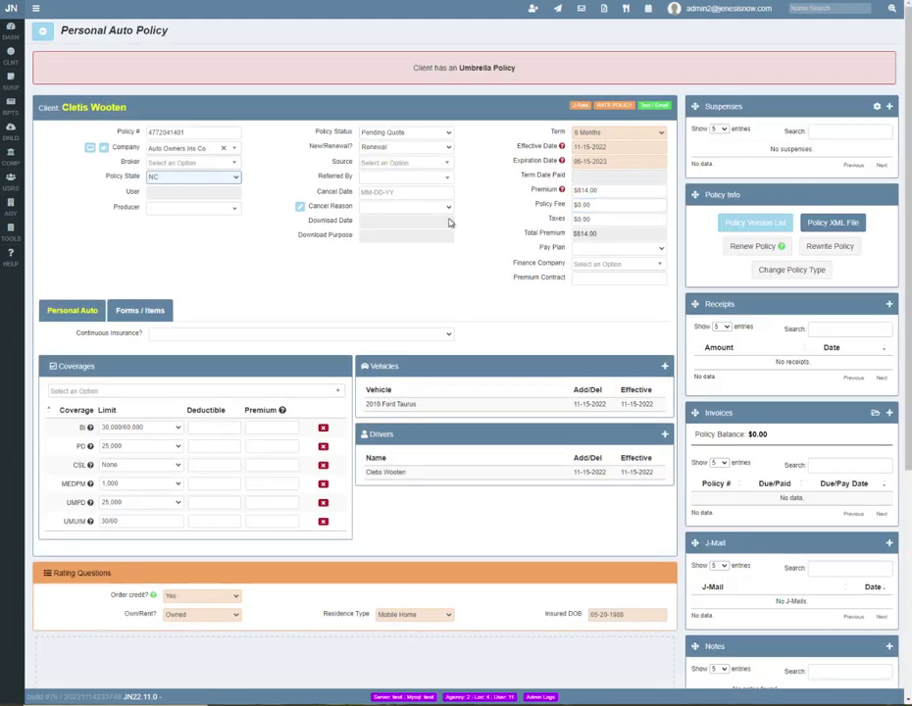
{"action": "left_click", "coordinate": [579, 105]}
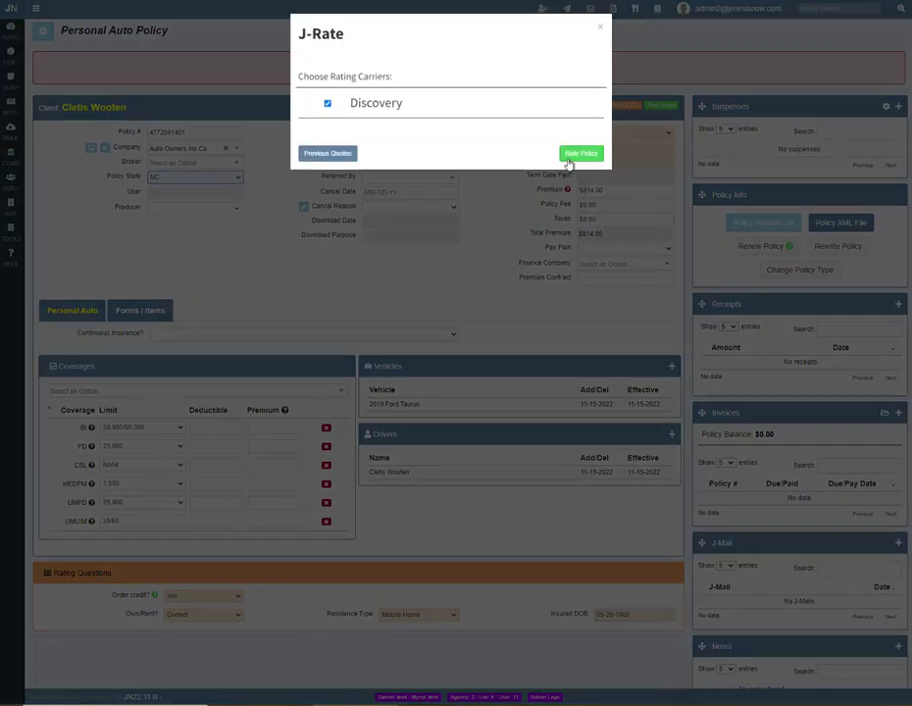
{"action": "left_click", "coordinate": [579, 154]}
{"action": "left_click", "coordinate": [579, 154]}
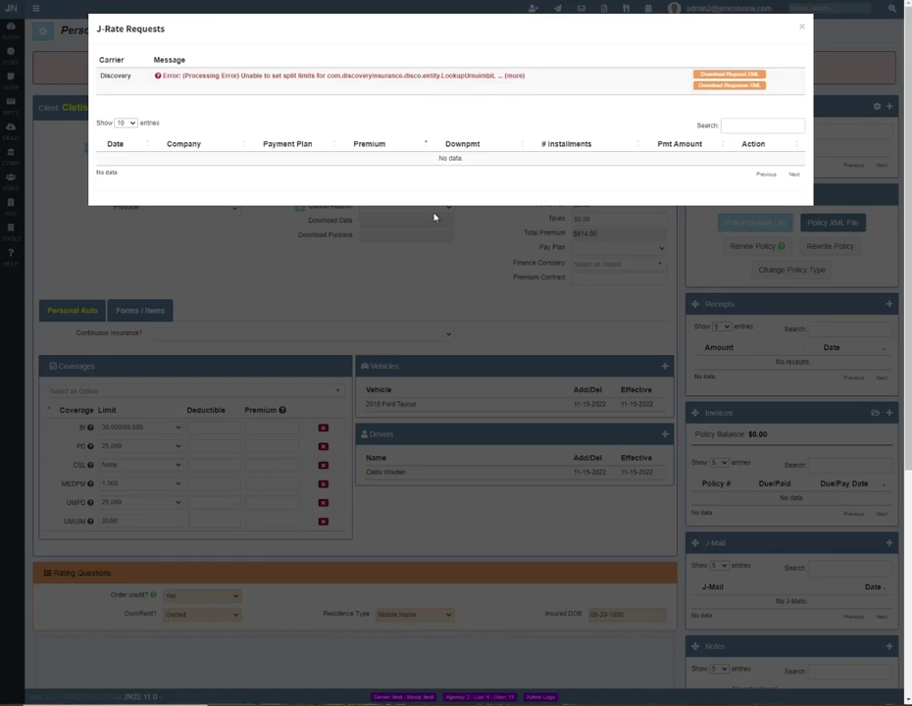
- Read the full Discovery rating error message and close the J-Rate requests
{"action": "left_click", "coordinate": [515, 77]}
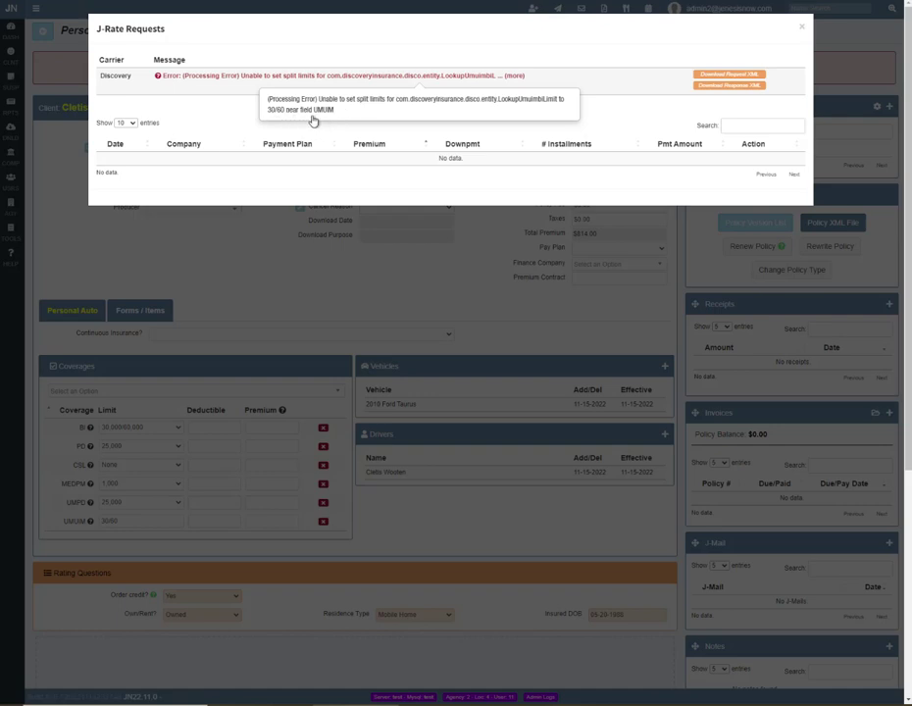
{"action": "left_click", "coordinate": [454, 42]}
{"action": "left_click", "coordinate": [803, 28]}
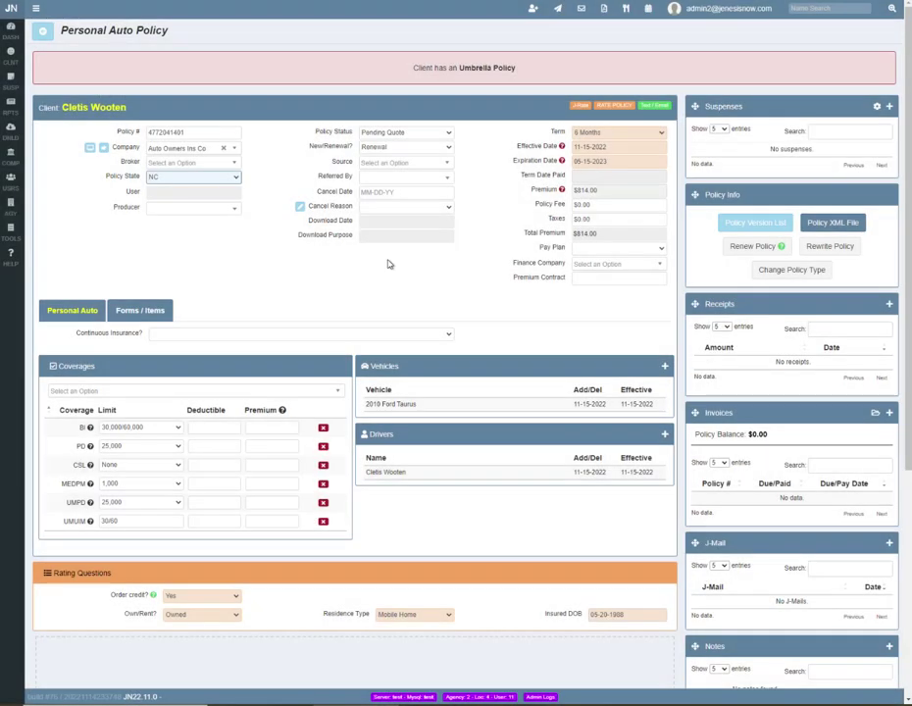